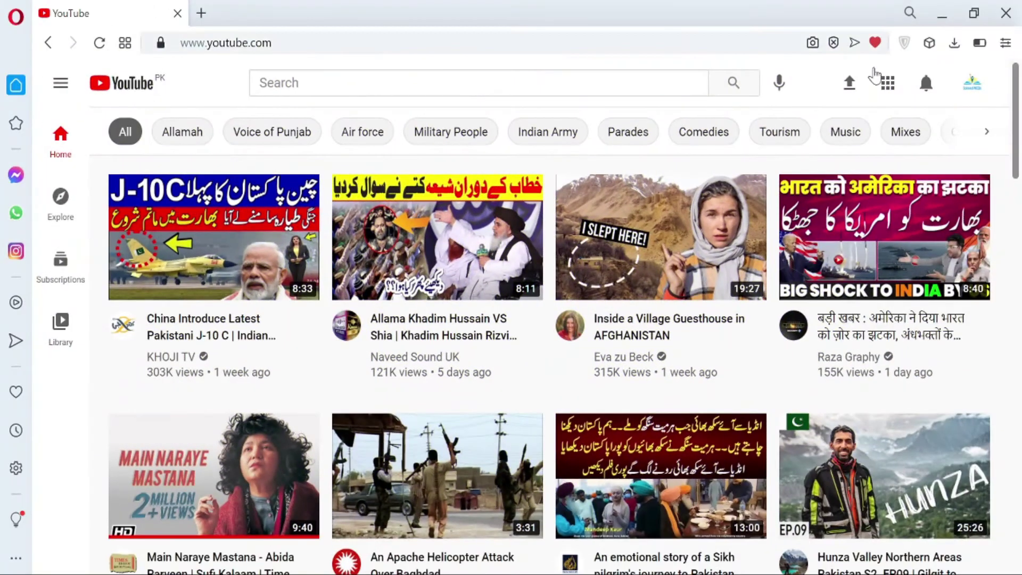
Open YouTube Studio for the signed-in account and show the channel's content list.
click(973, 85)
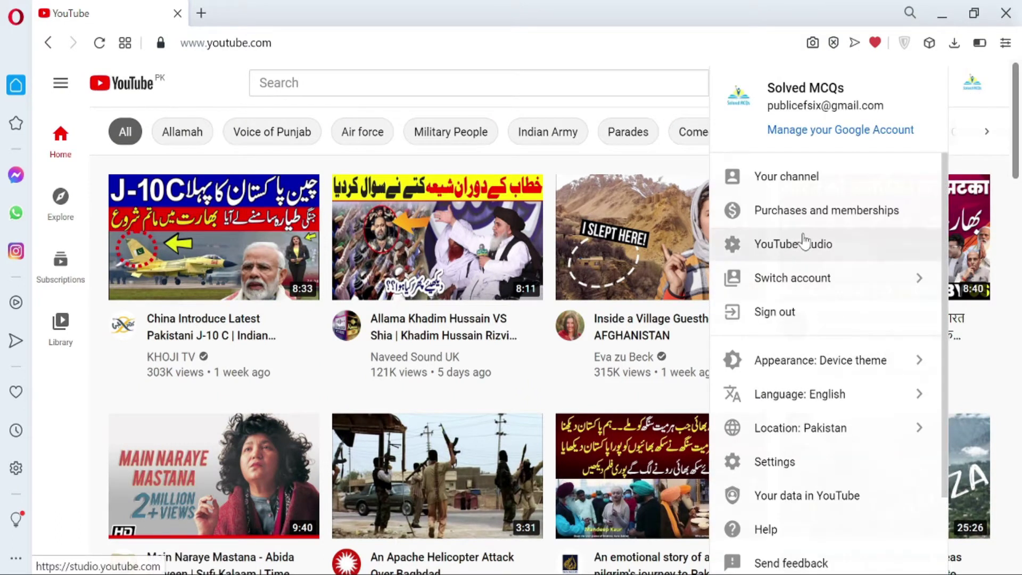
click(804, 243)
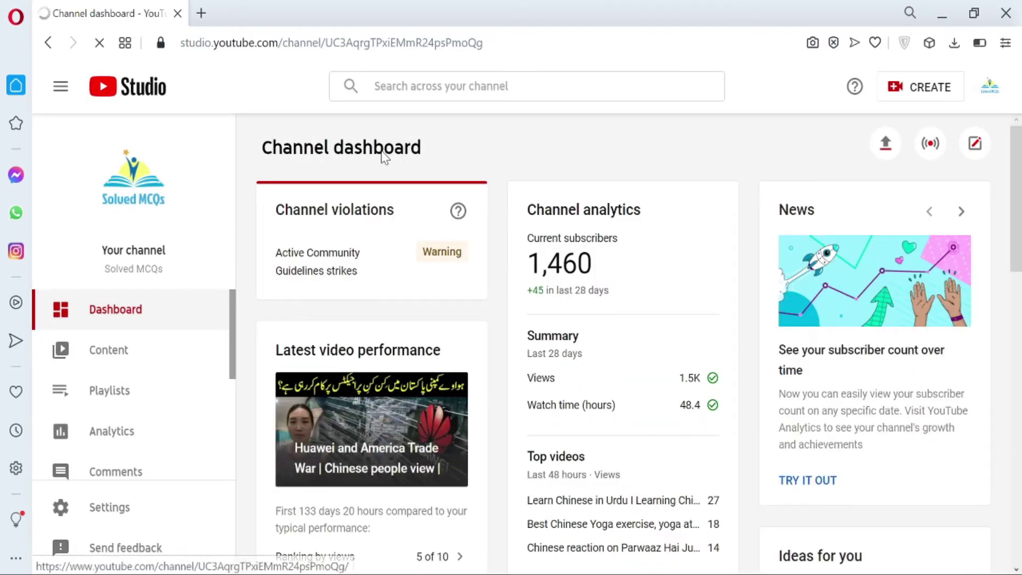
click(142, 358)
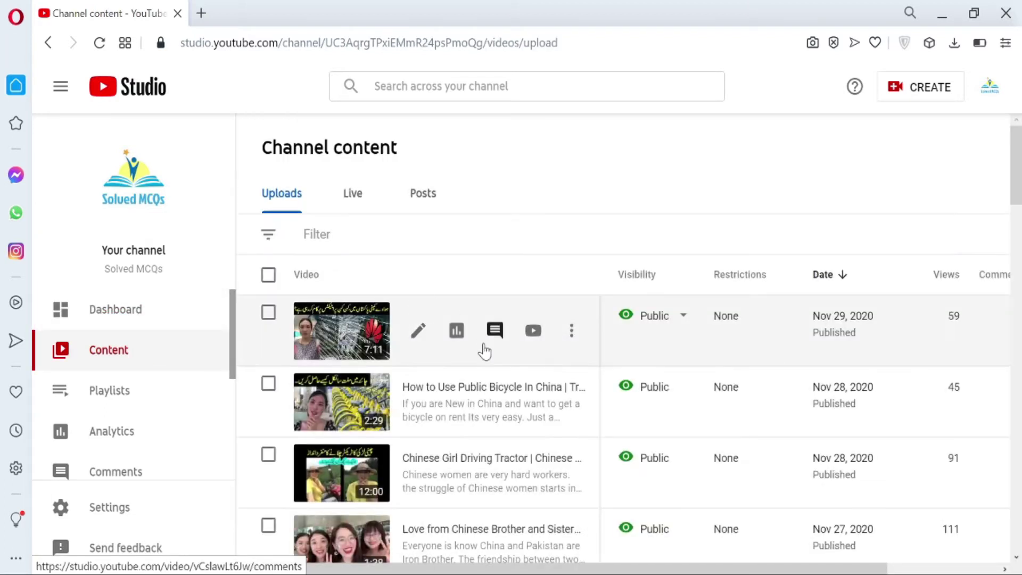
Set the uploads list to show 50 rows per page.
scroll(488, 367, down, 5)
scroll(489, 367, down, 15)
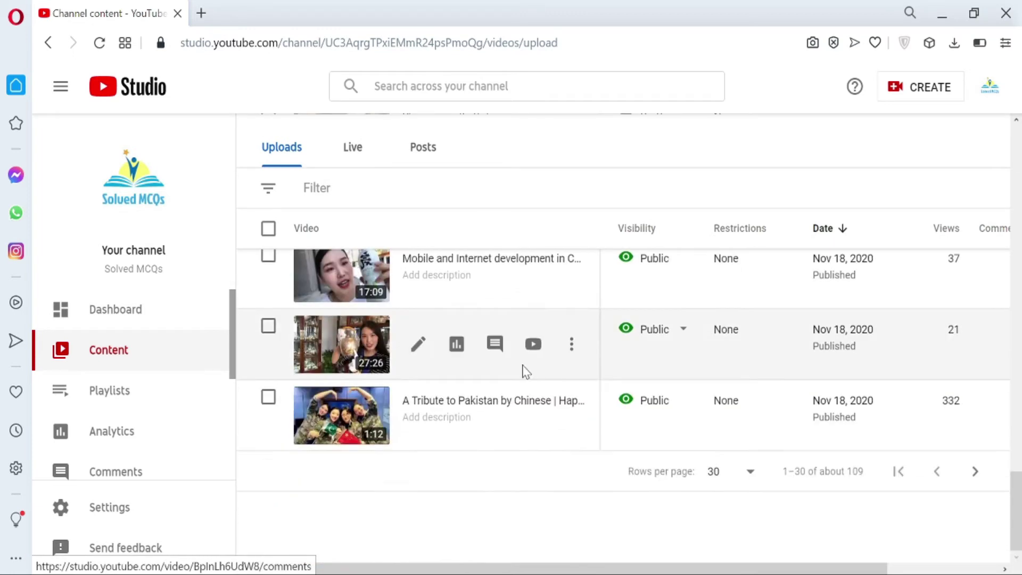
click(730, 475)
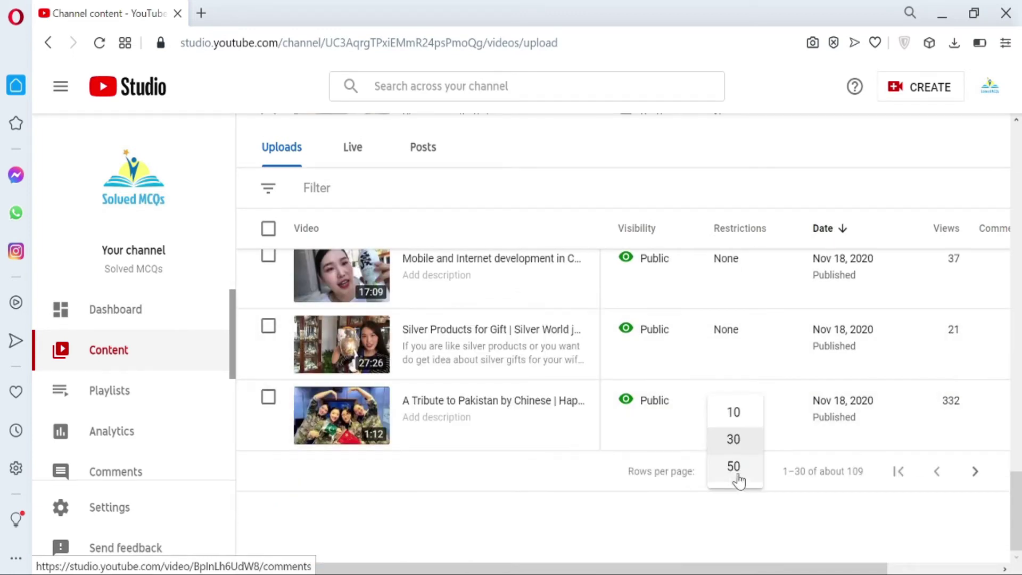
click(734, 468)
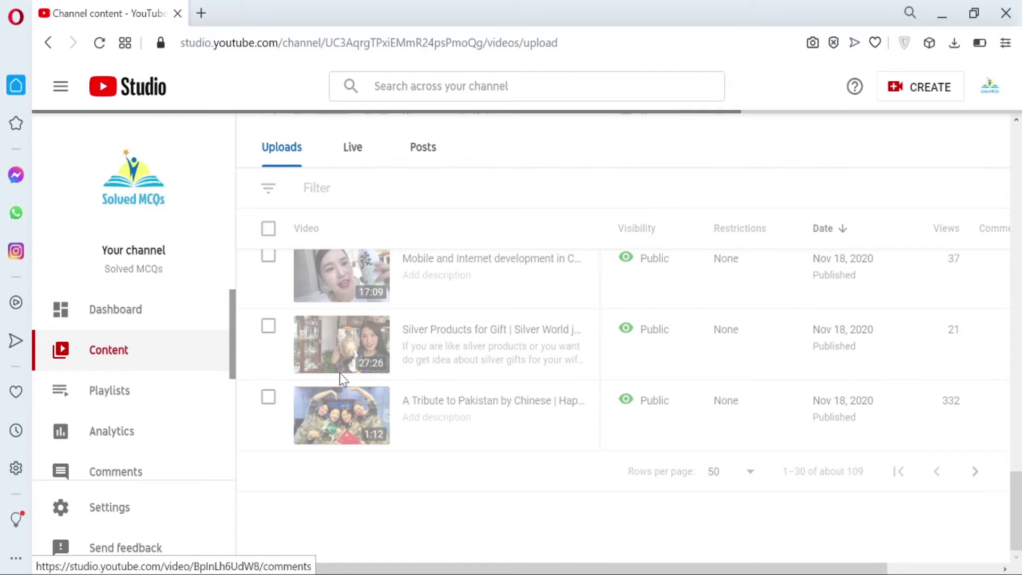
Open the details of the uploaded documentary about Madeira, the 2:40 video with the ship thumbnail.
scroll(399, 391, down, 20)
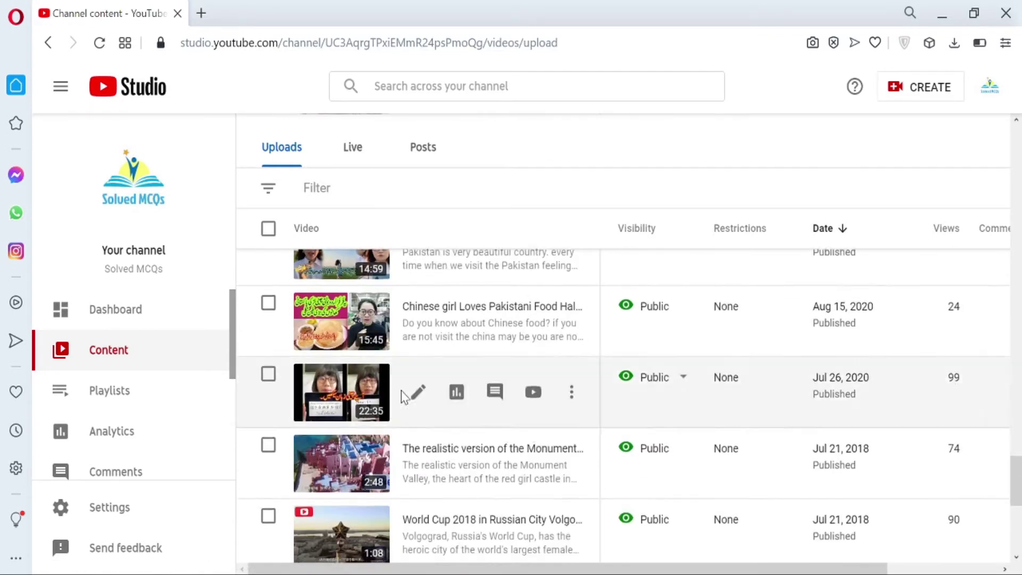
scroll(402, 397, down, 1)
scroll(456, 342, up, 2)
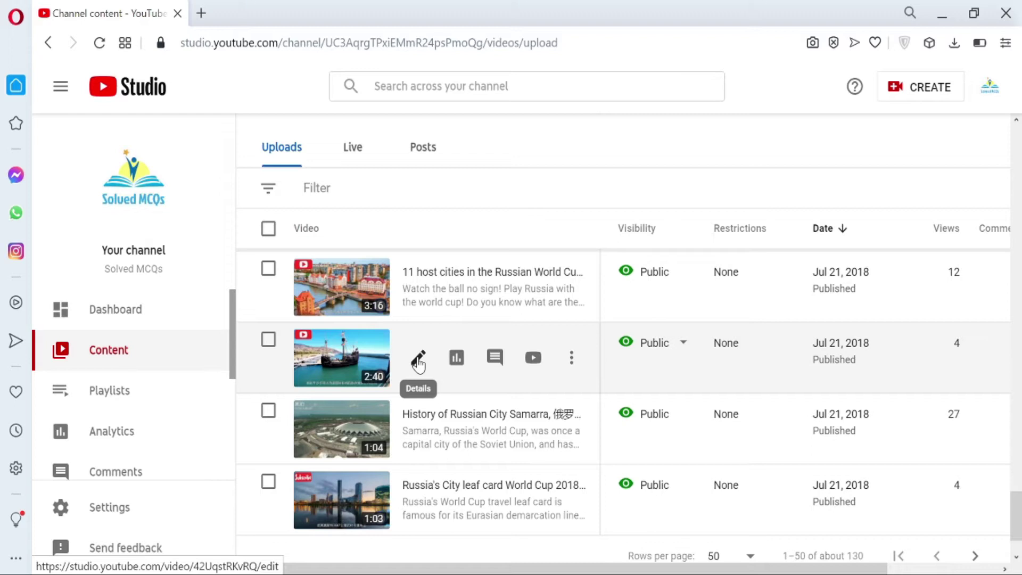
click(419, 365)
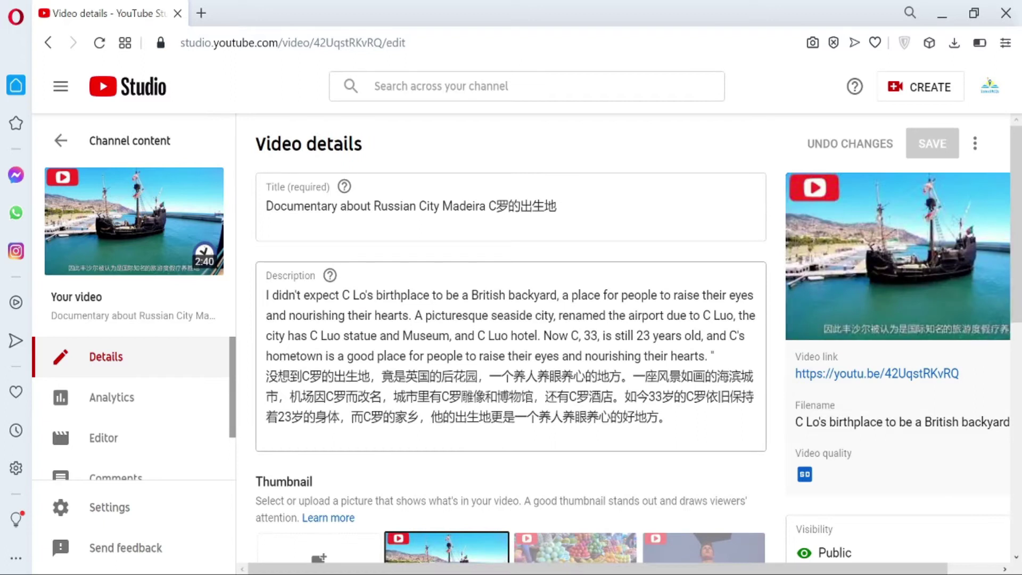
Open the Cards editor for this video.
scroll(880, 392, down, 3)
scroll(905, 420, down, 5)
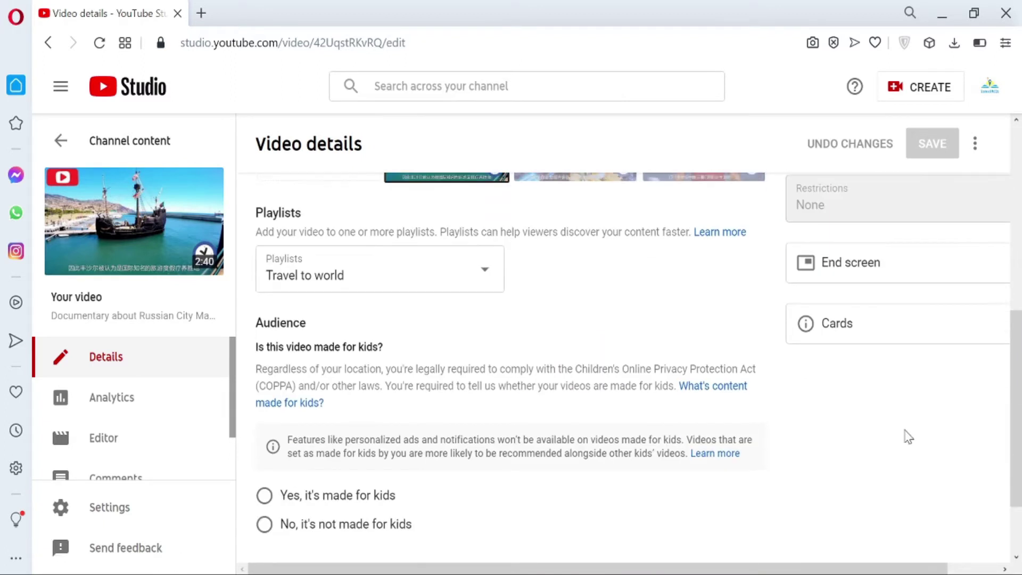
click(843, 329)
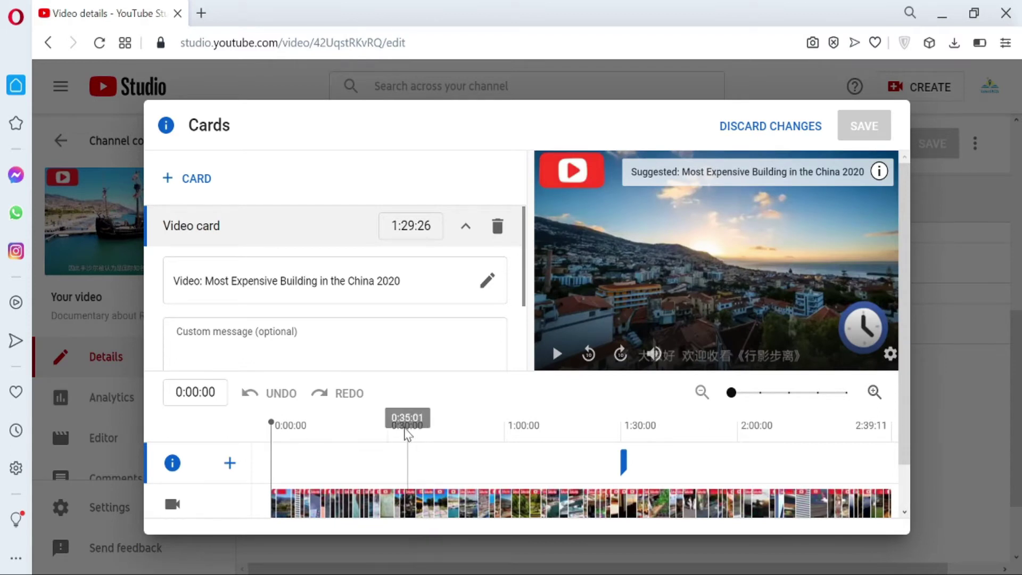
Place the playhead at 0:30:08 and try to add a link card there, examining the approved-website link dialog.
click(389, 427)
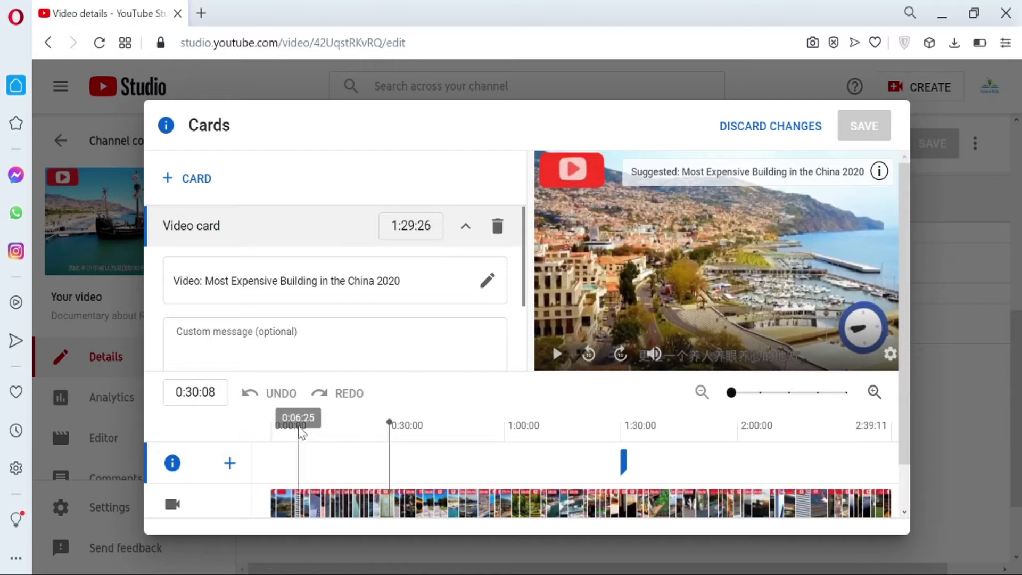
click(229, 464)
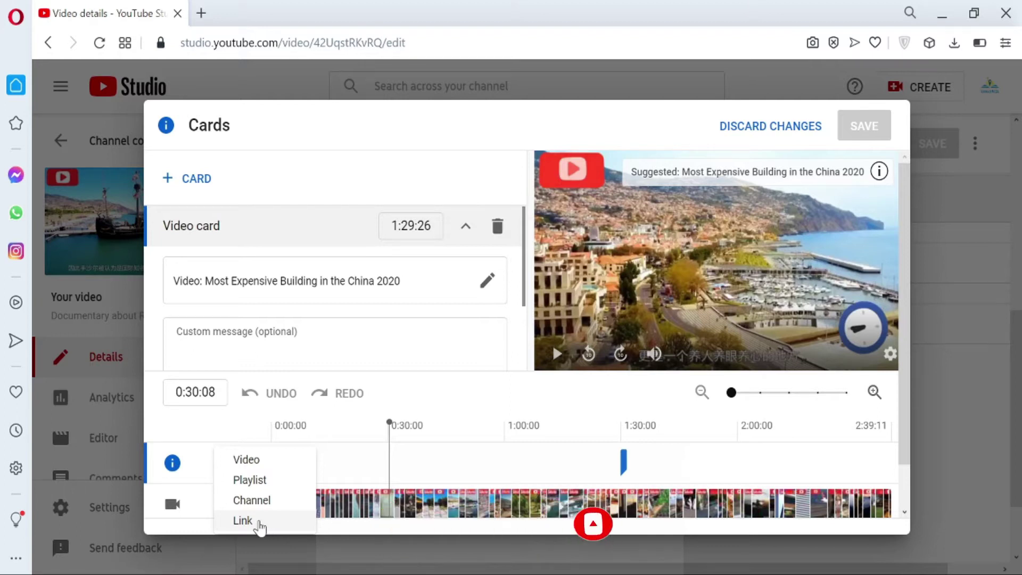
click(260, 522)
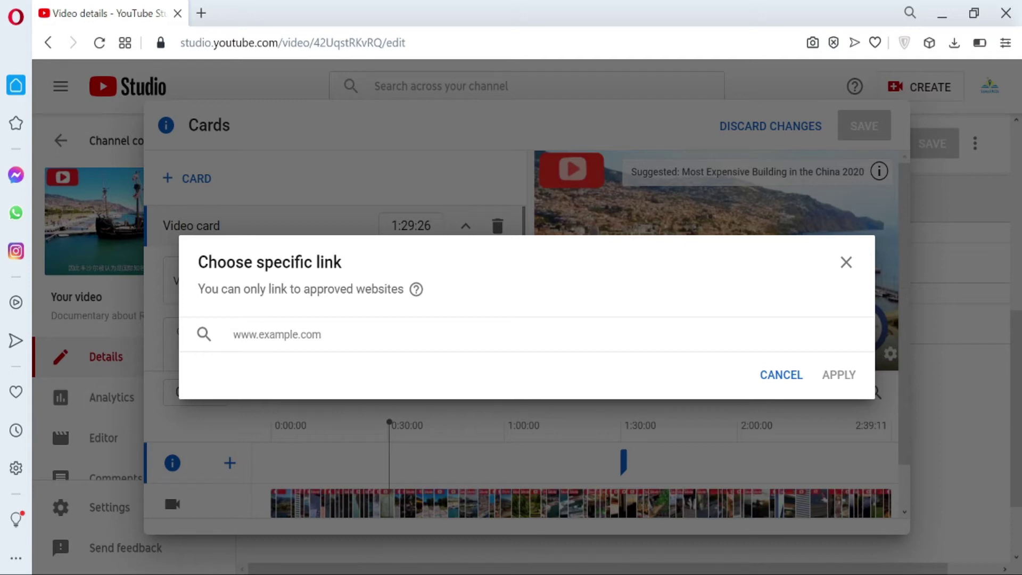
triple_click(270, 261)
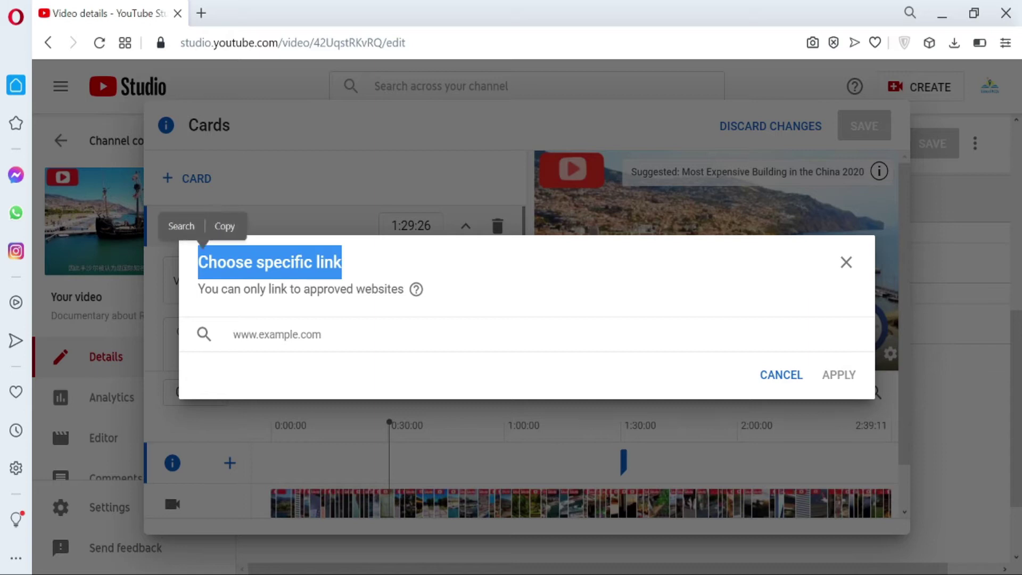
click(331, 255)
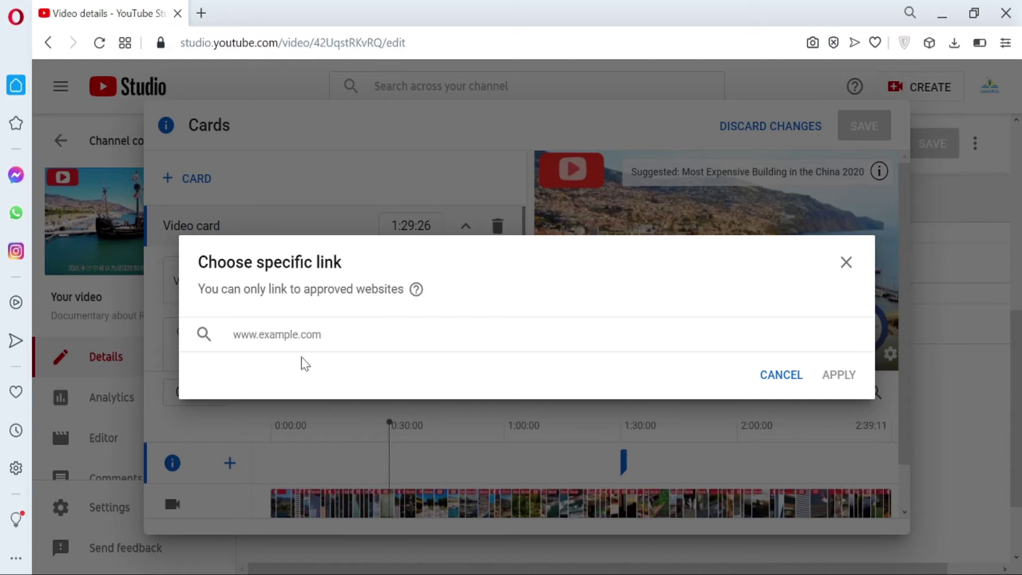
Open YouTube in a new browser tab and go to the channel's YouTube Studio dashboard.
click(201, 13)
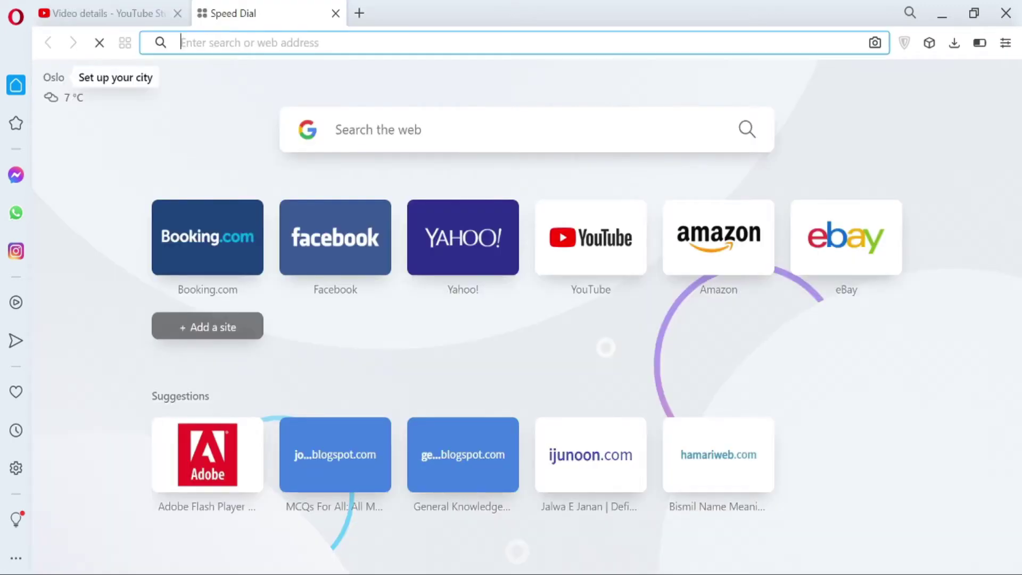
click(591, 237)
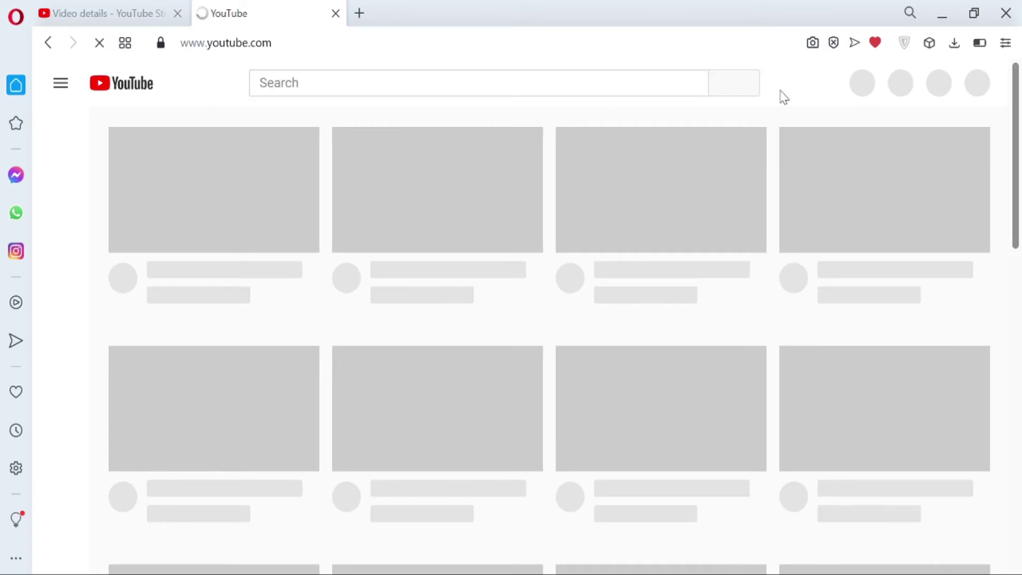
click(978, 84)
click(816, 248)
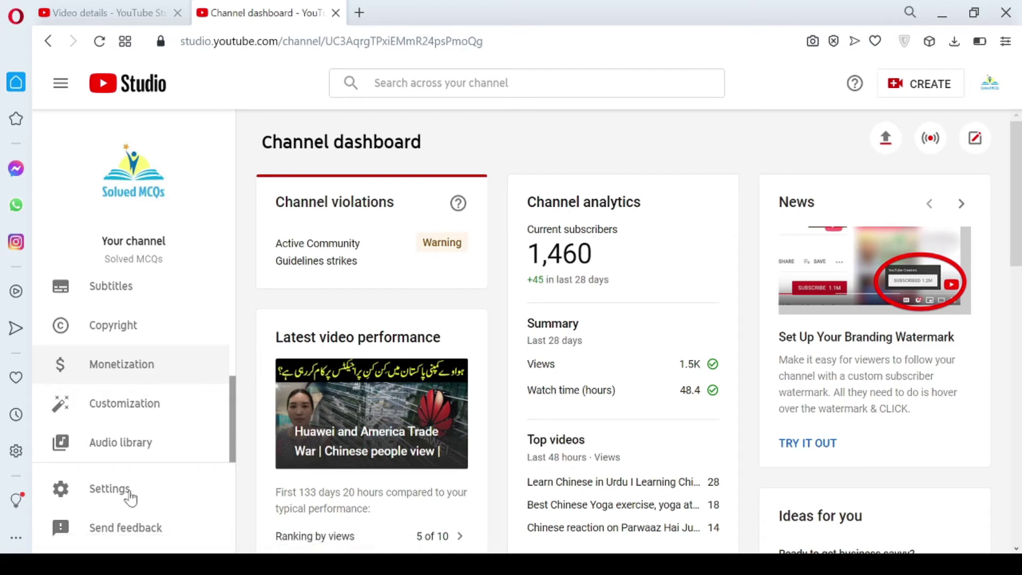
Open the advanced channel settings page from the channel's advanced settings in YouTube Studio.
click(106, 493)
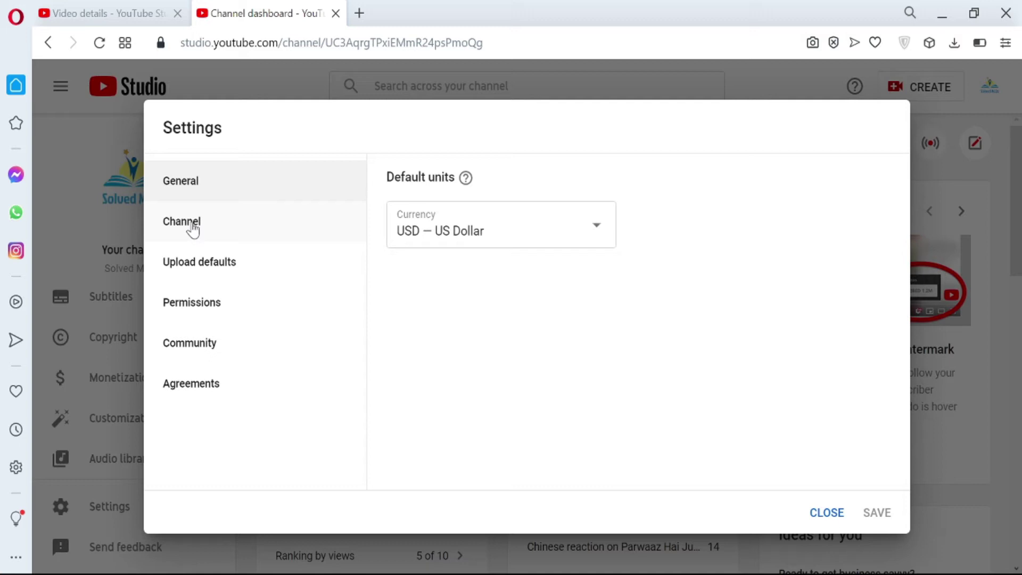
click(193, 229)
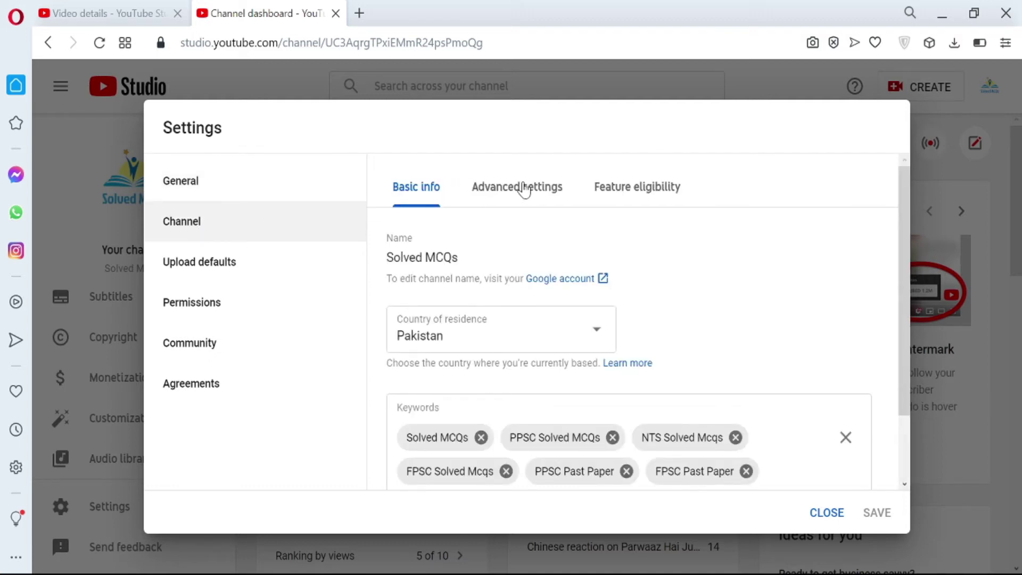
click(525, 189)
scroll(532, 266, down, 5)
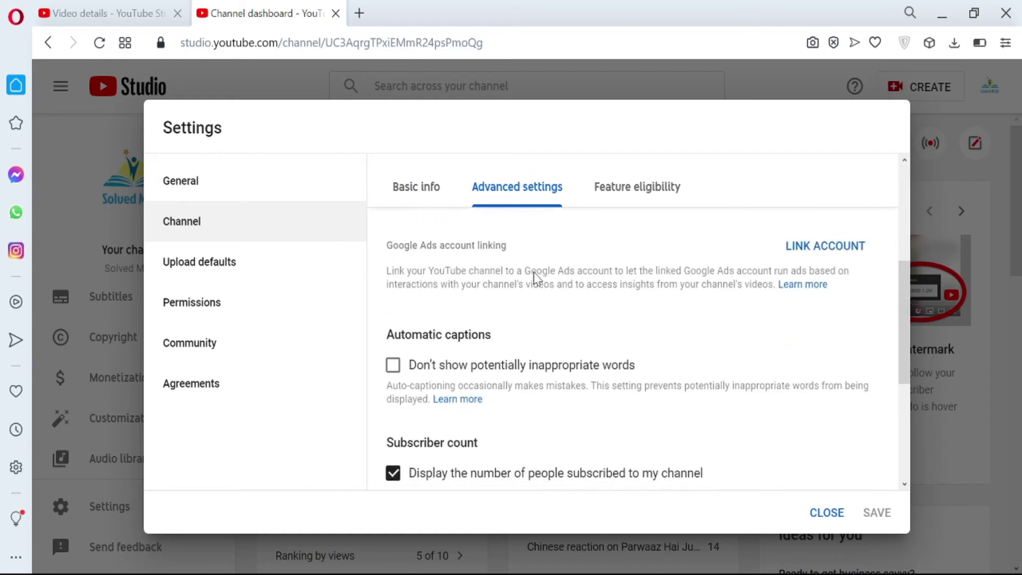
scroll(535, 277, down, 5)
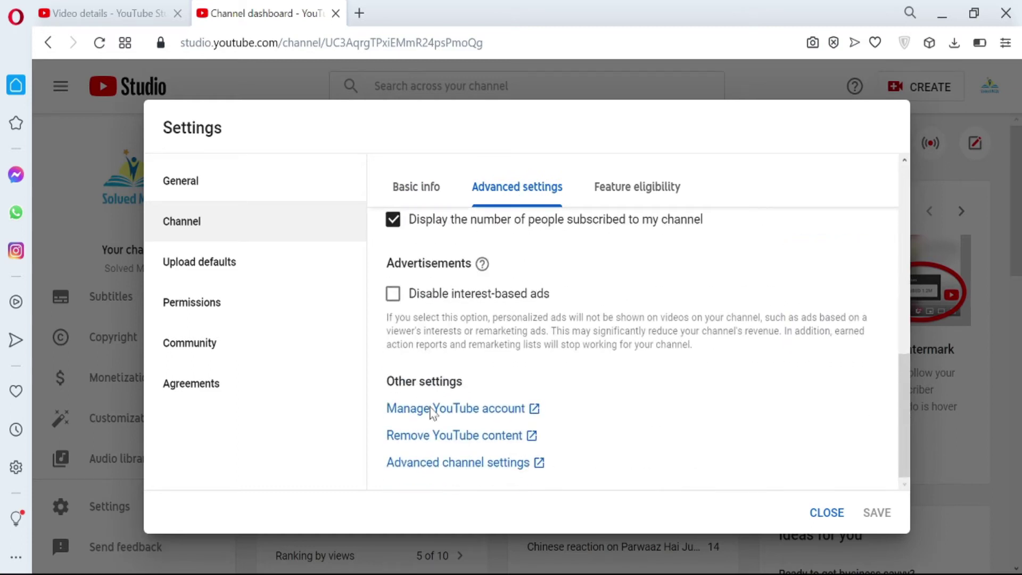
click(456, 463)
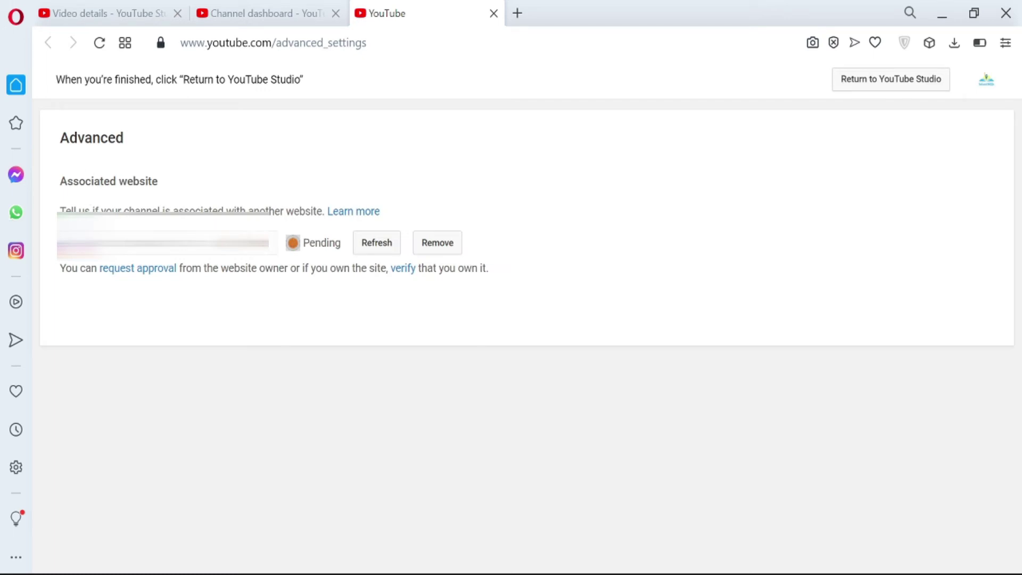
Open the ownership verification page for the channel's associated website.
drag(60, 181, 173, 182)
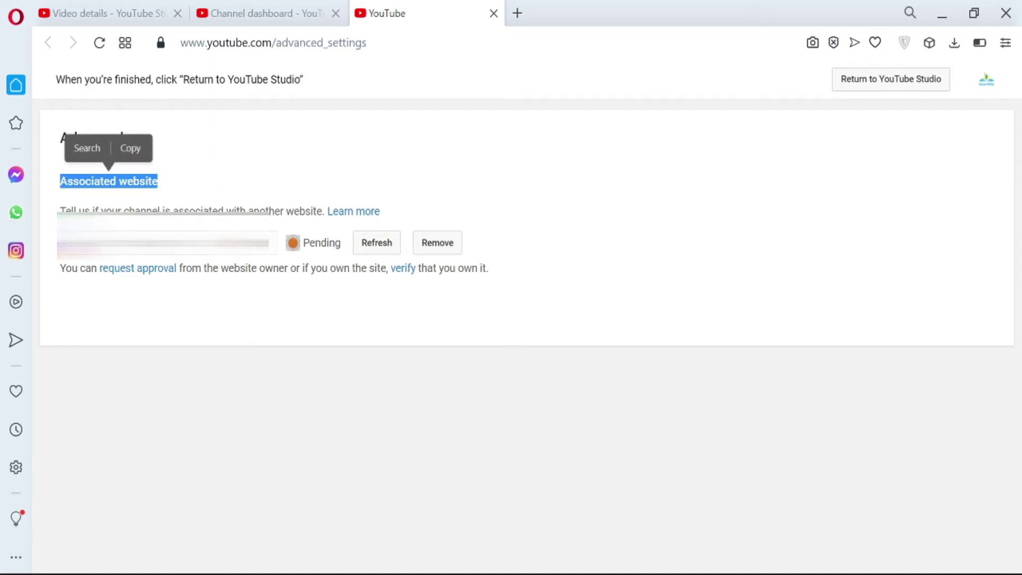
click(222, 172)
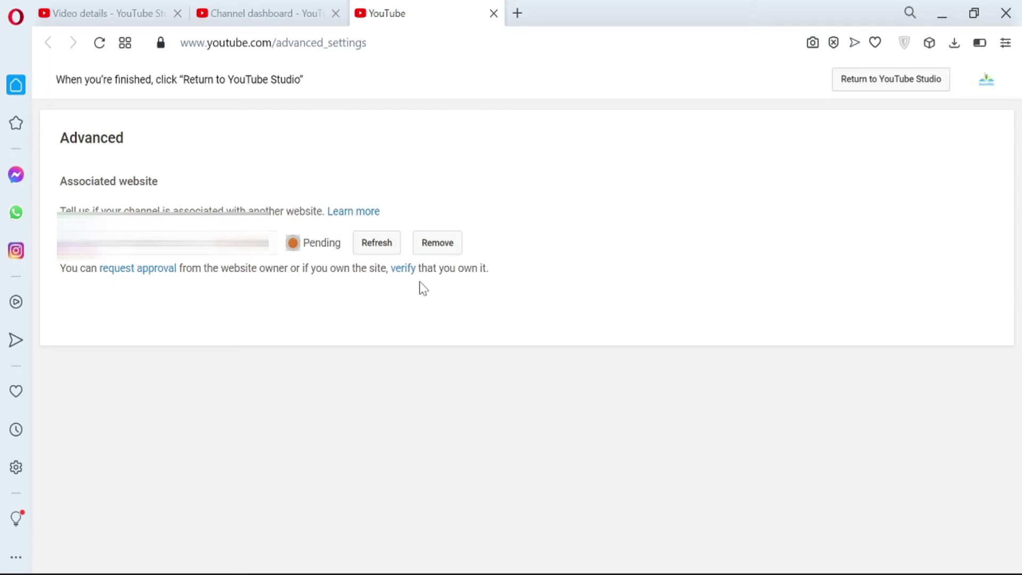
click(404, 268)
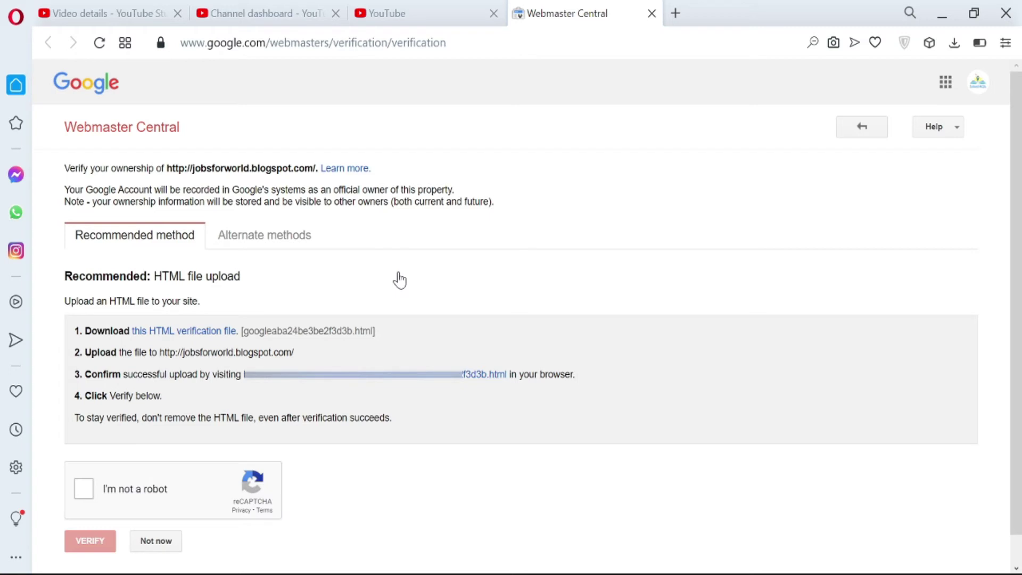
Review the HTML file upload instructions for verifying the site and check the associated website's status in the advanced settings.
click(176, 328)
click(406, 7)
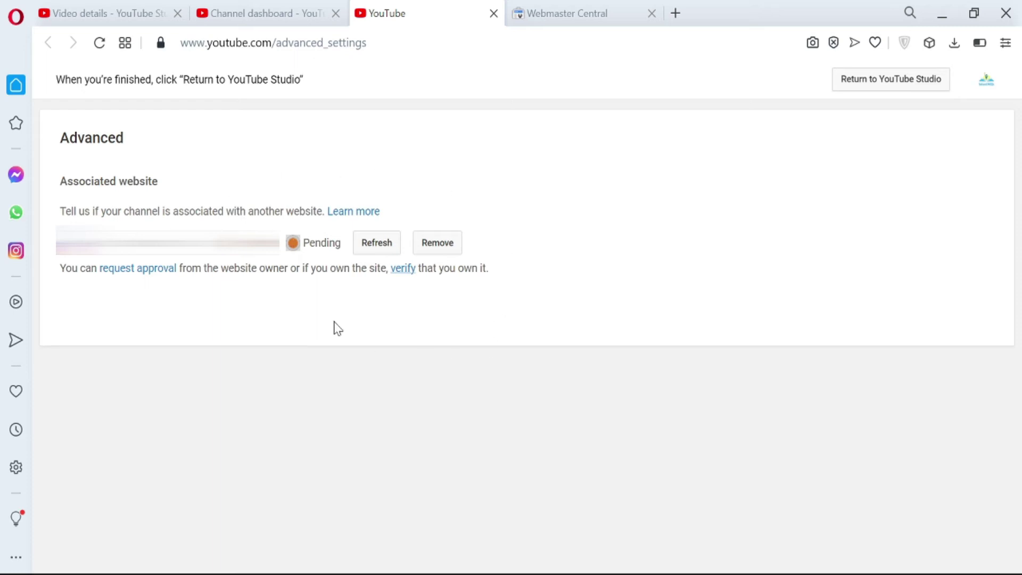
click(544, 13)
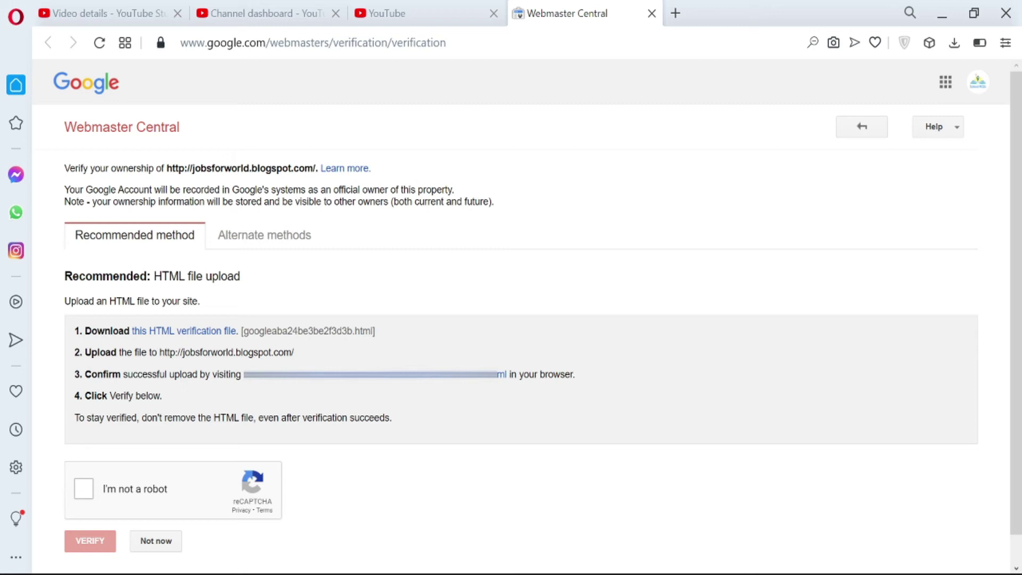
drag(75, 375, 220, 375)
click(181, 378)
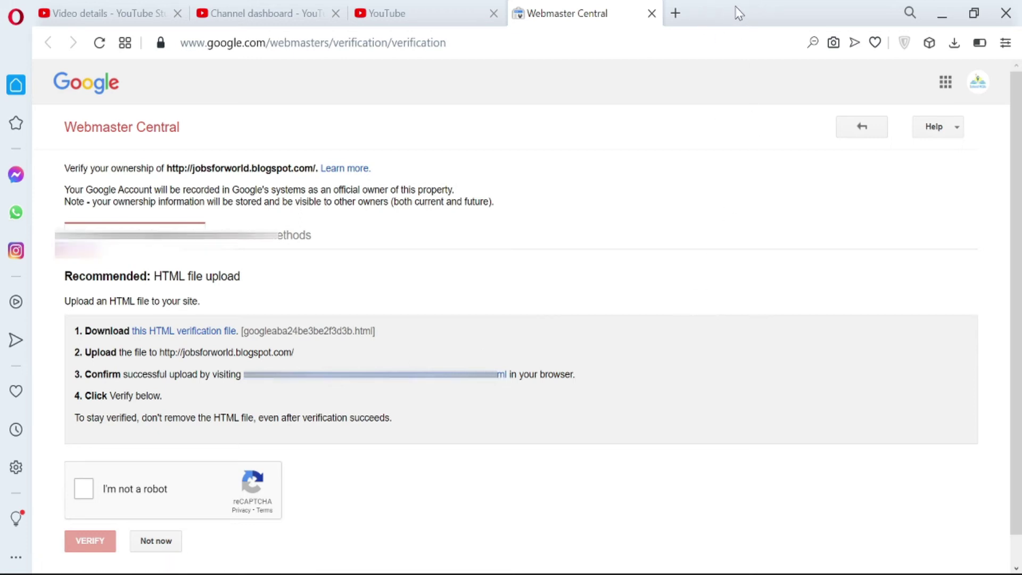
click(410, 11)
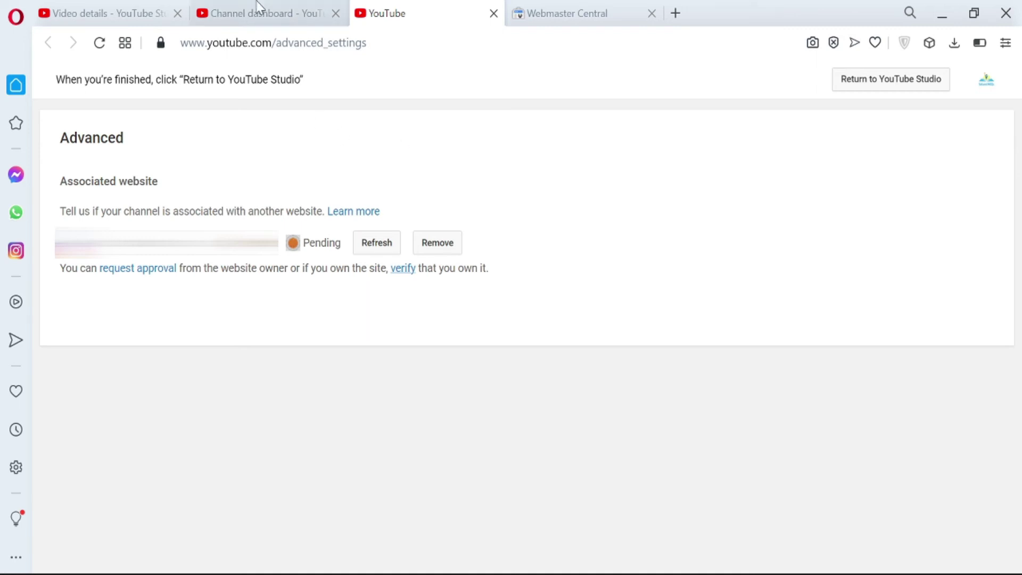
Return to the video's Cards editor and dismiss the open link selection.
click(119, 8)
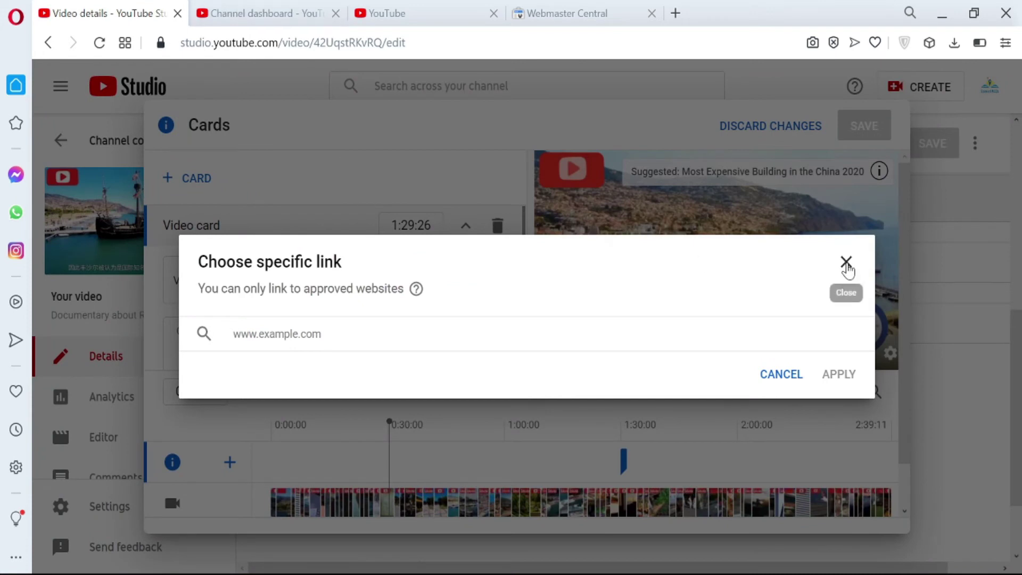
click(847, 261)
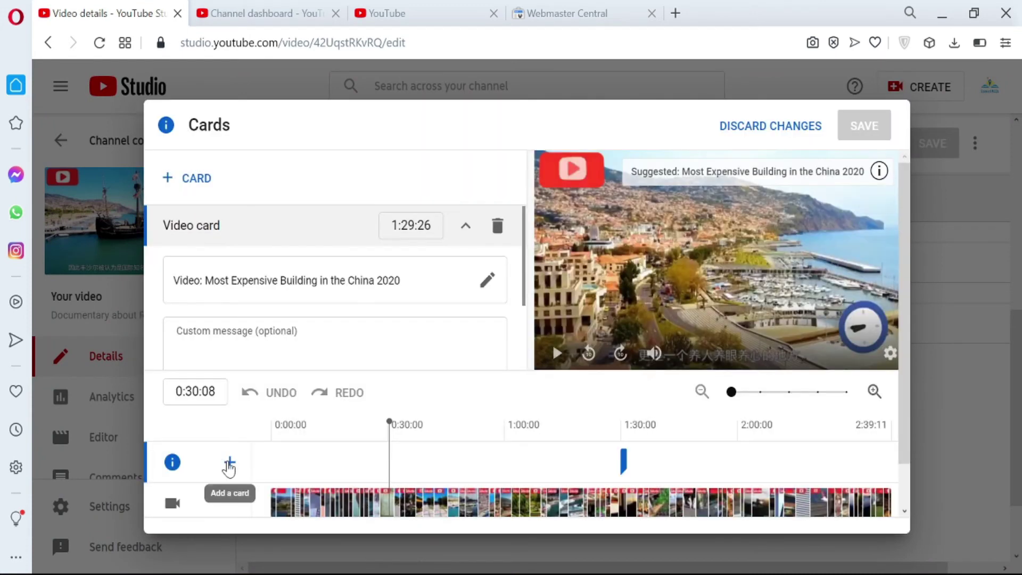
click(230, 462)
click(243, 520)
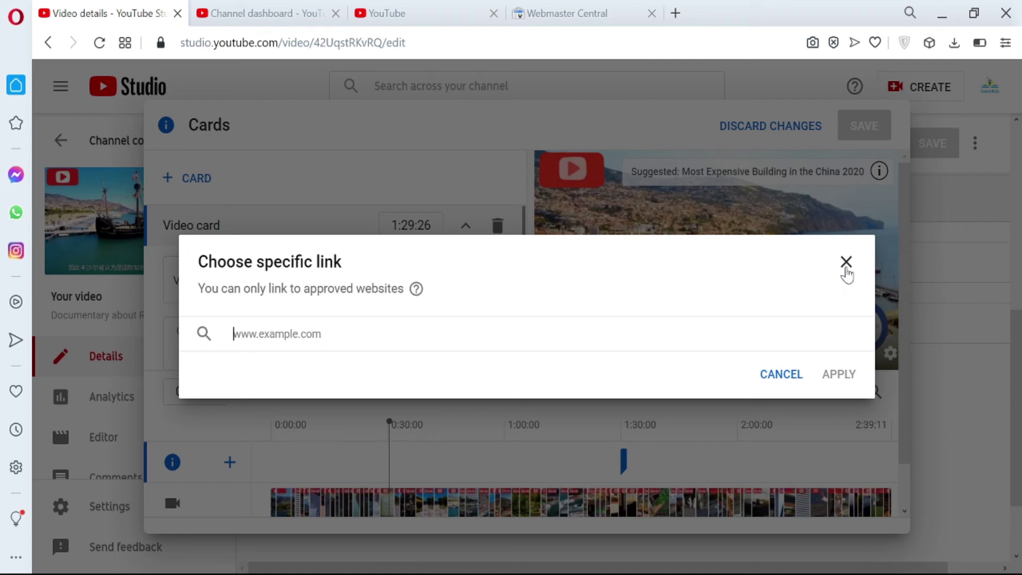
click(846, 261)
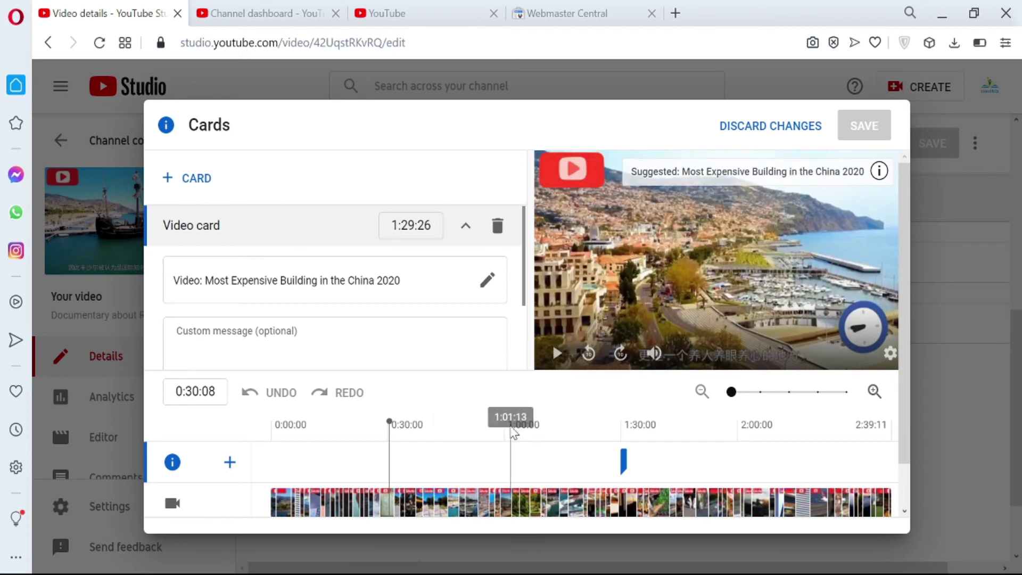
Move the playhead to 0:29:24 and try to add a link card at that point.
click(509, 432)
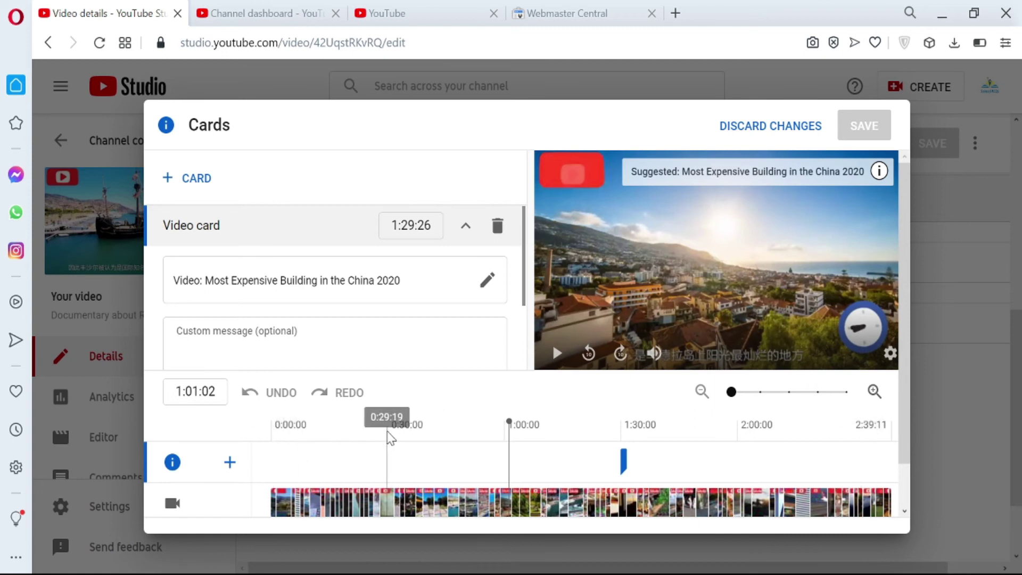
click(388, 432)
click(230, 462)
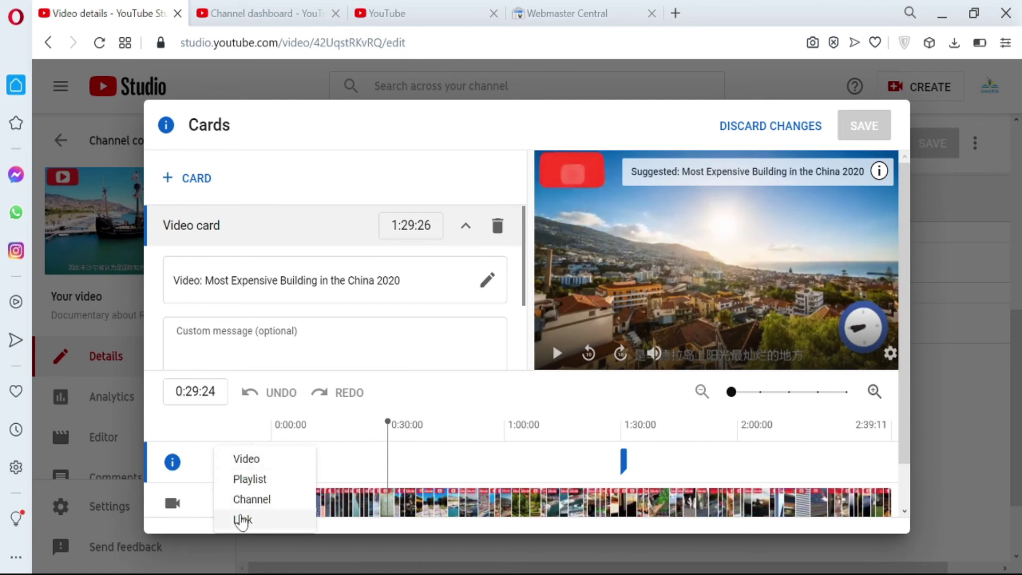
click(242, 520)
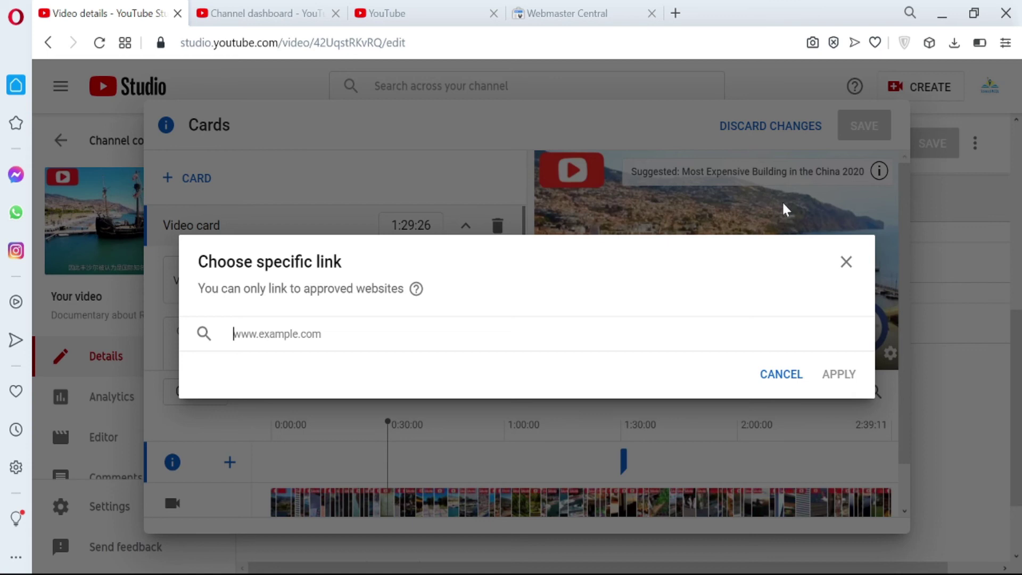
click(846, 262)
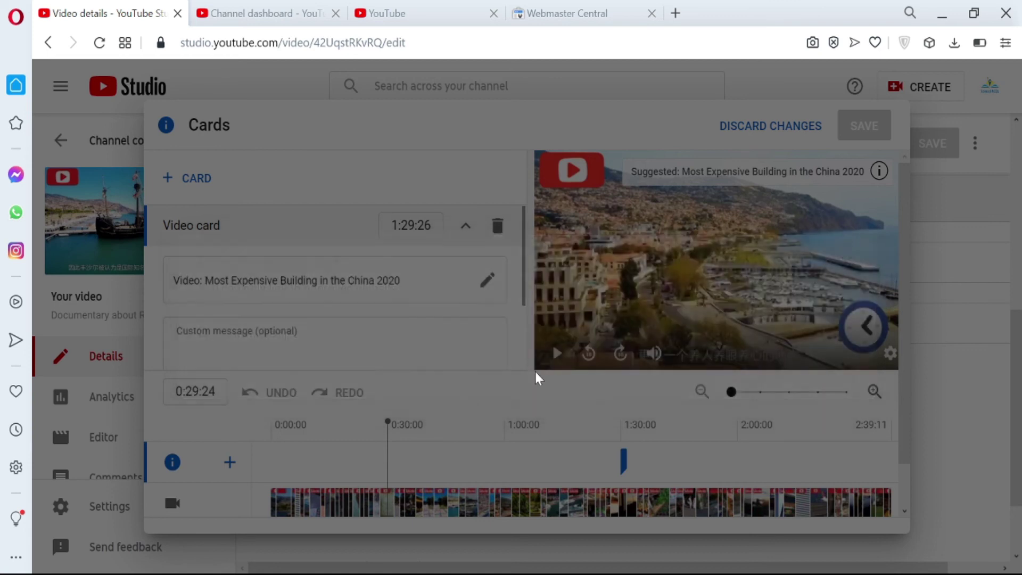
Show the card types available for a new card at 0:29:24.
click(229, 462)
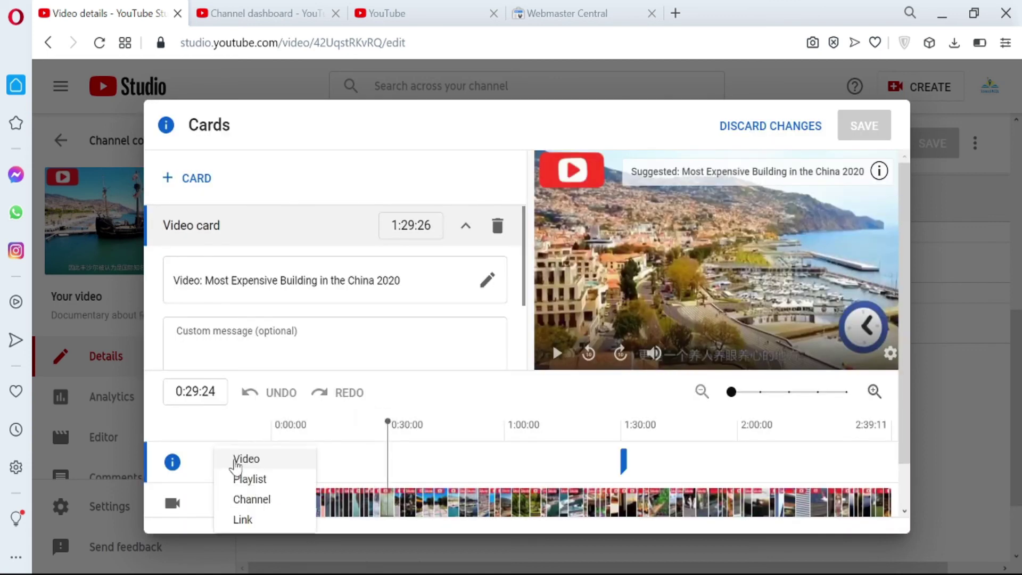